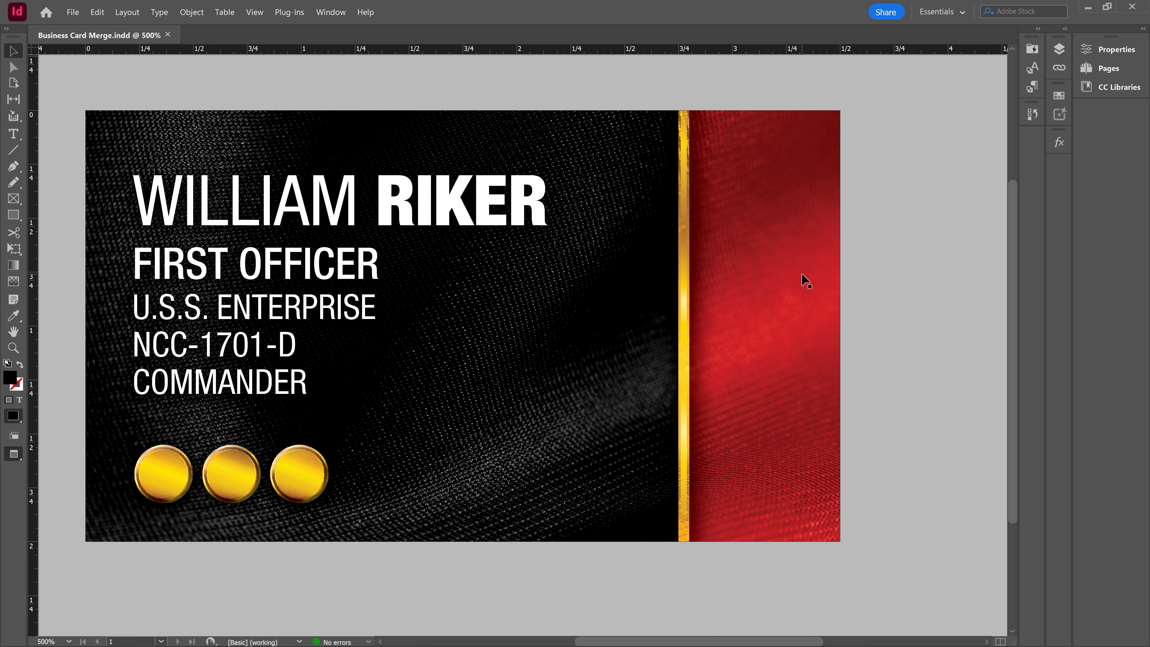
{"action": "key", "text": "alt+Tab"}
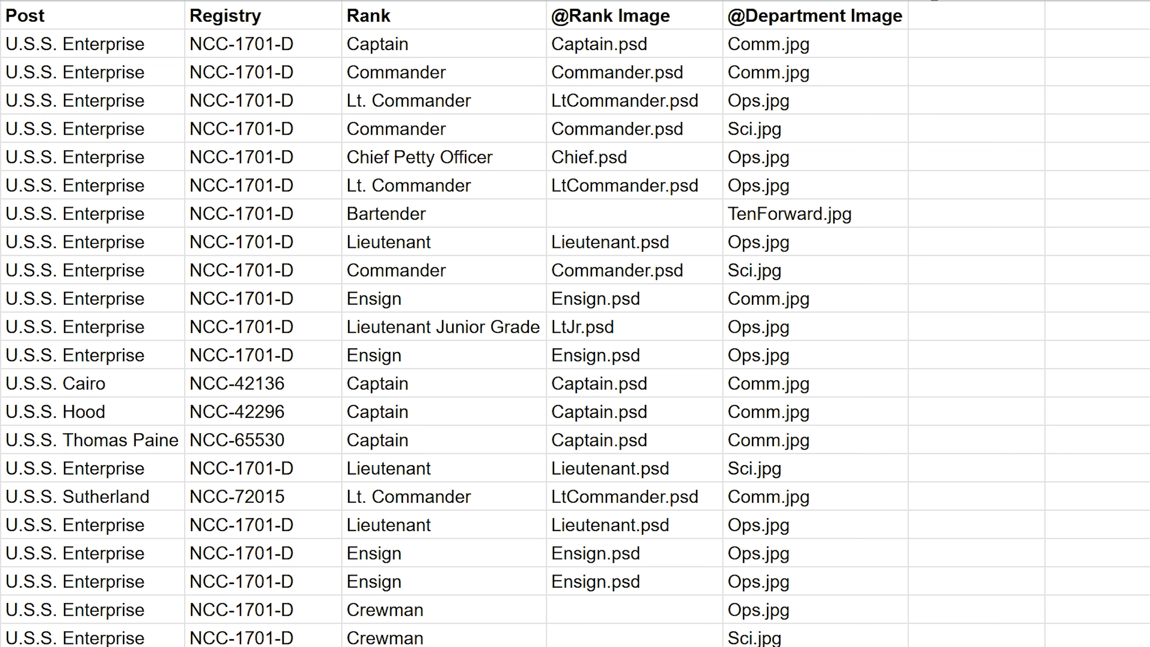
{"action": "left_click", "coordinate": [688, 19]}
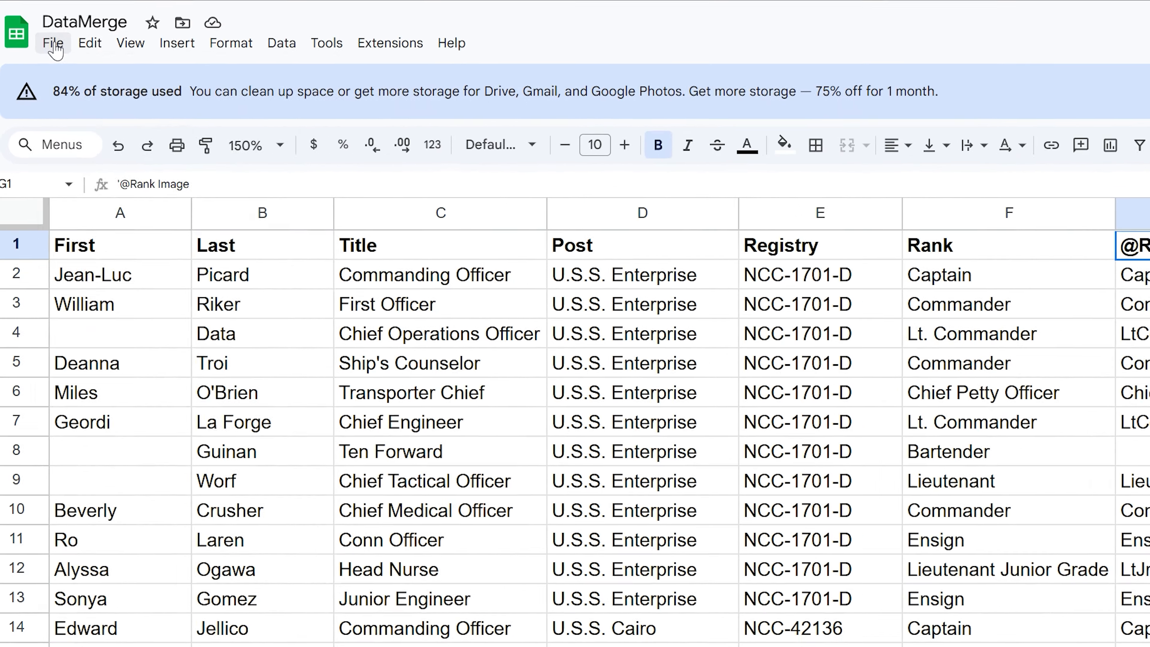
{"action": "left_click", "coordinate": [33, 76]}
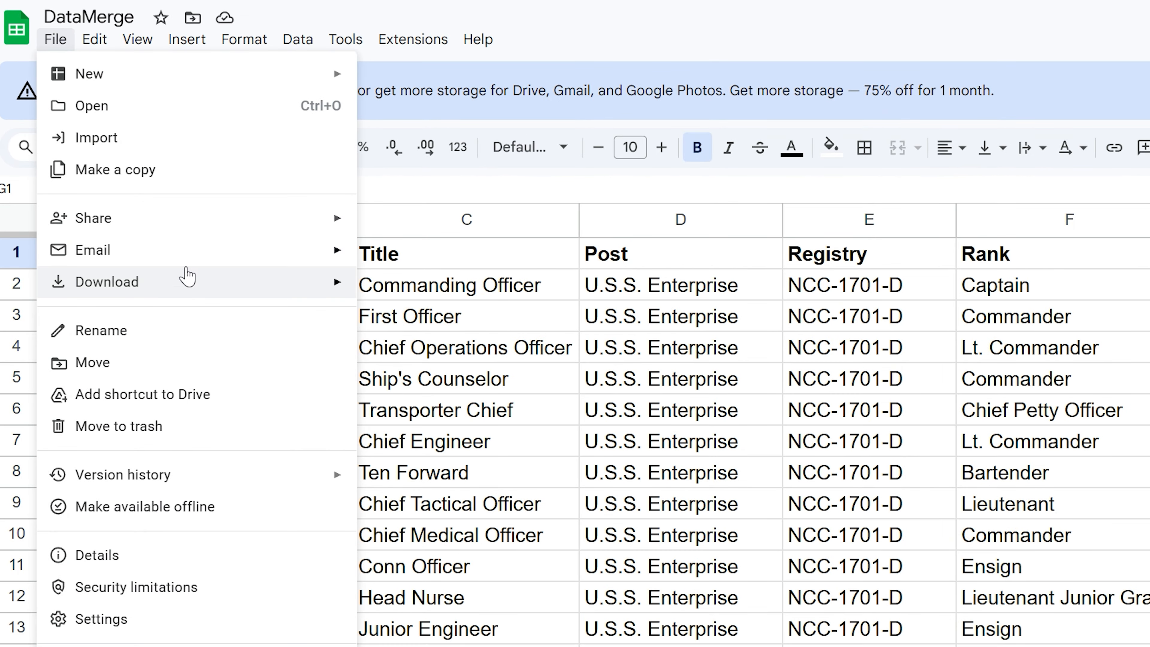
{"action": "mouse_move", "coordinate": [194, 294]}
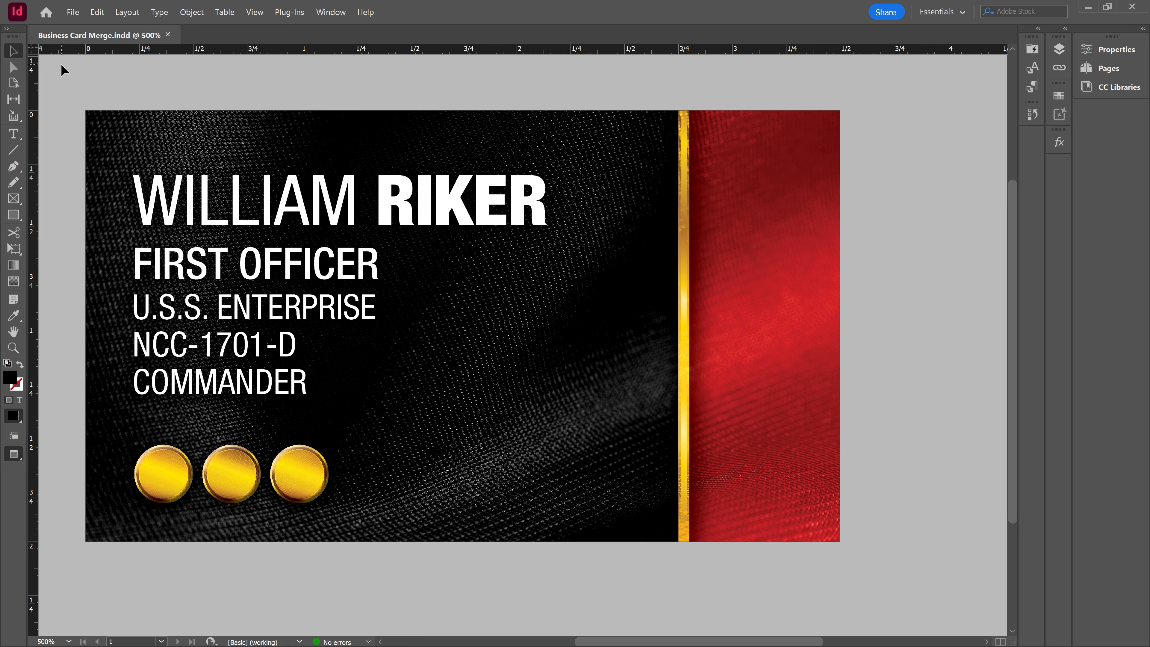
Step: Switch back to the InDesign business card, open the Data Merge panel and load MergeData.csv as the data source
{"action": "left_click", "coordinate": [331, 11]}
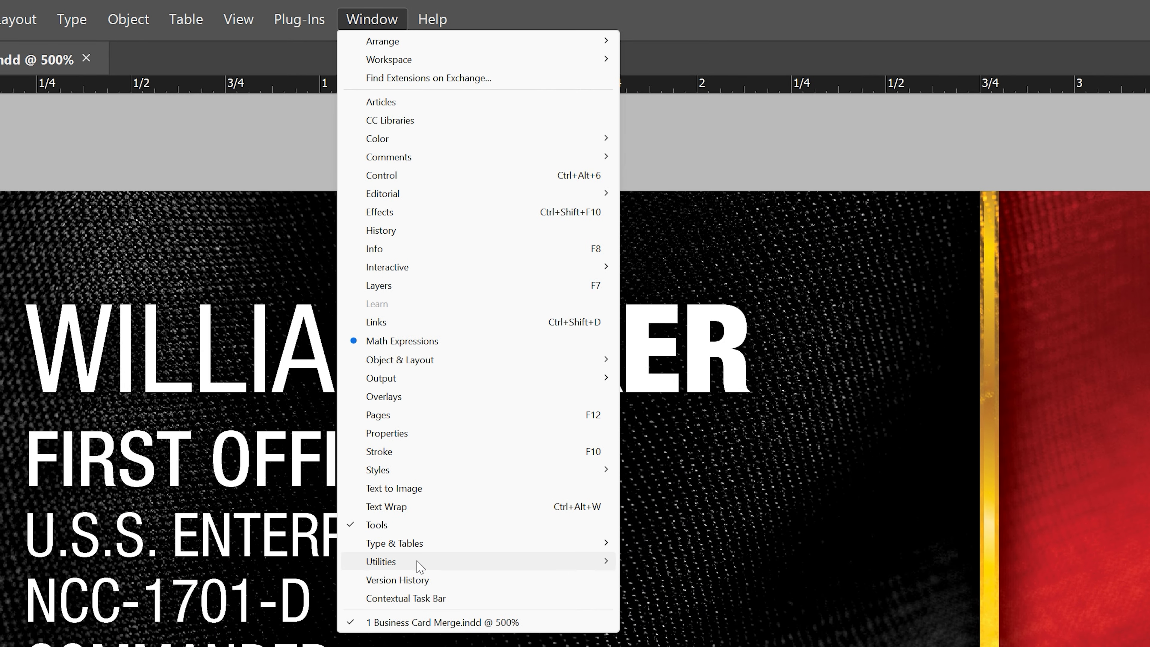
{"action": "mouse_move", "coordinate": [434, 565]}
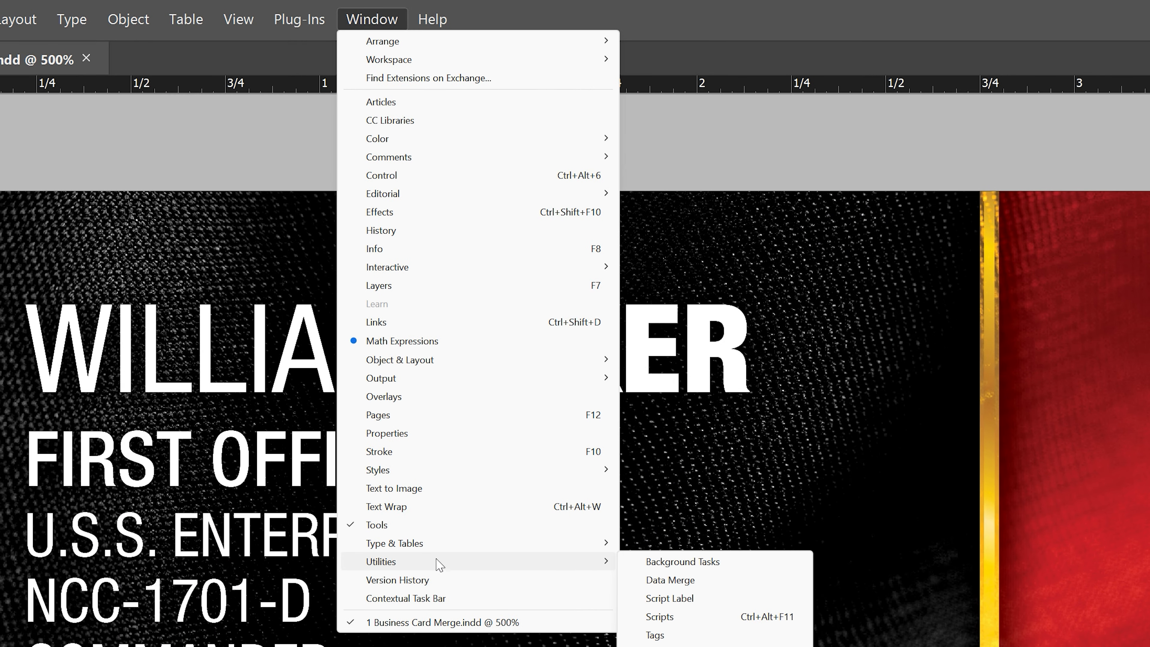
{"action": "left_click", "coordinate": [670, 580]}
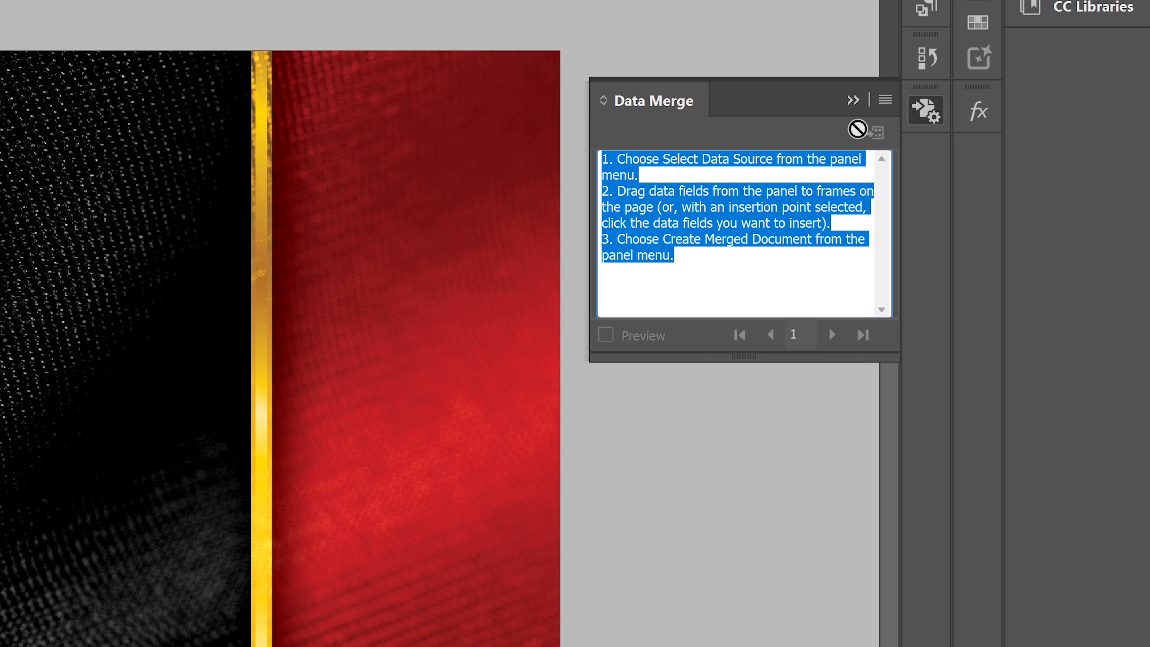
{"action": "left_click", "coordinate": [887, 101]}
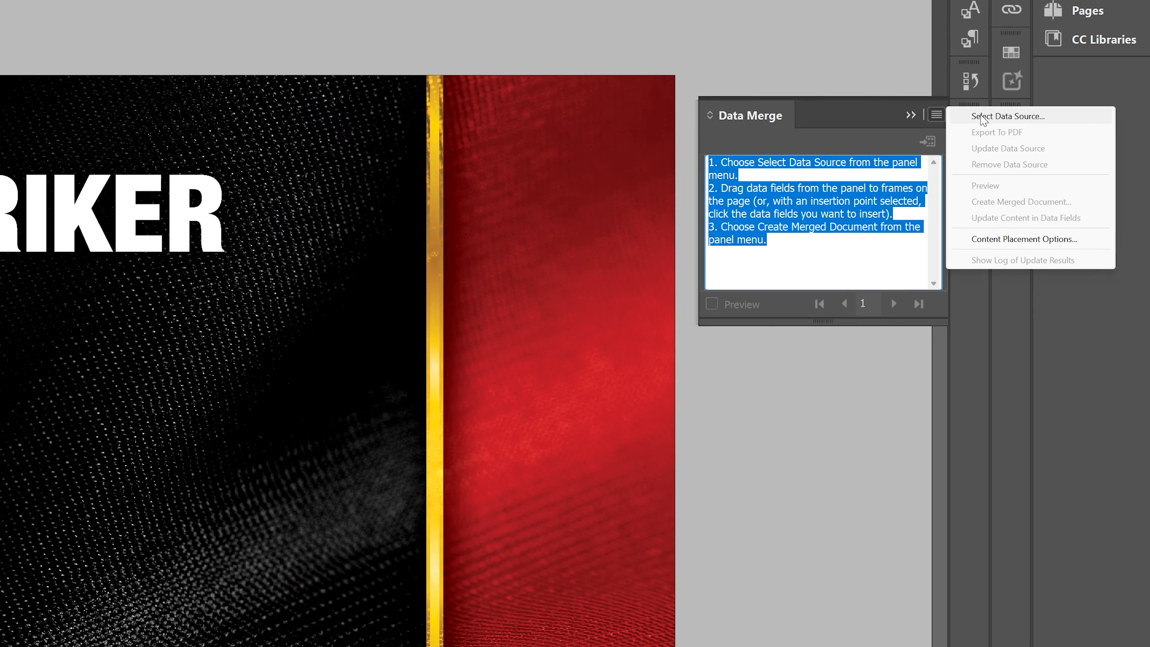
{"action": "left_click", "coordinate": [1007, 117]}
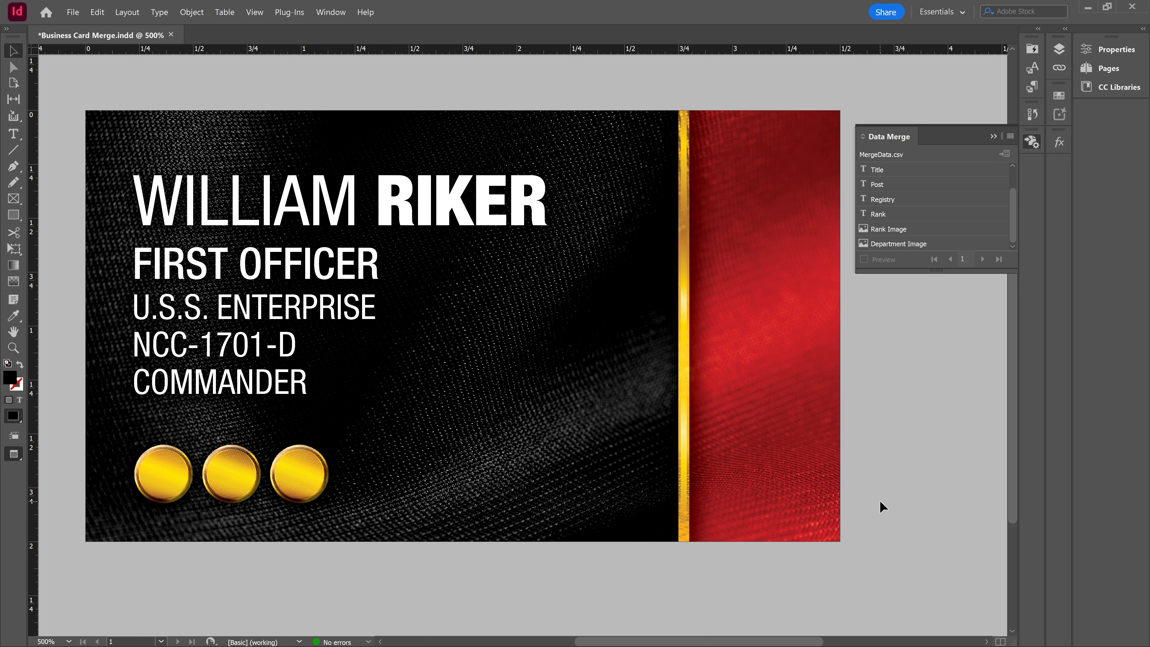
Step: Replace the sample first and last name on the card with the First and Last data fields, and select the whole job title line
{"action": "left_click", "coordinate": [132, 195]}
{"action": "double_click", "coordinate": [132, 195]}
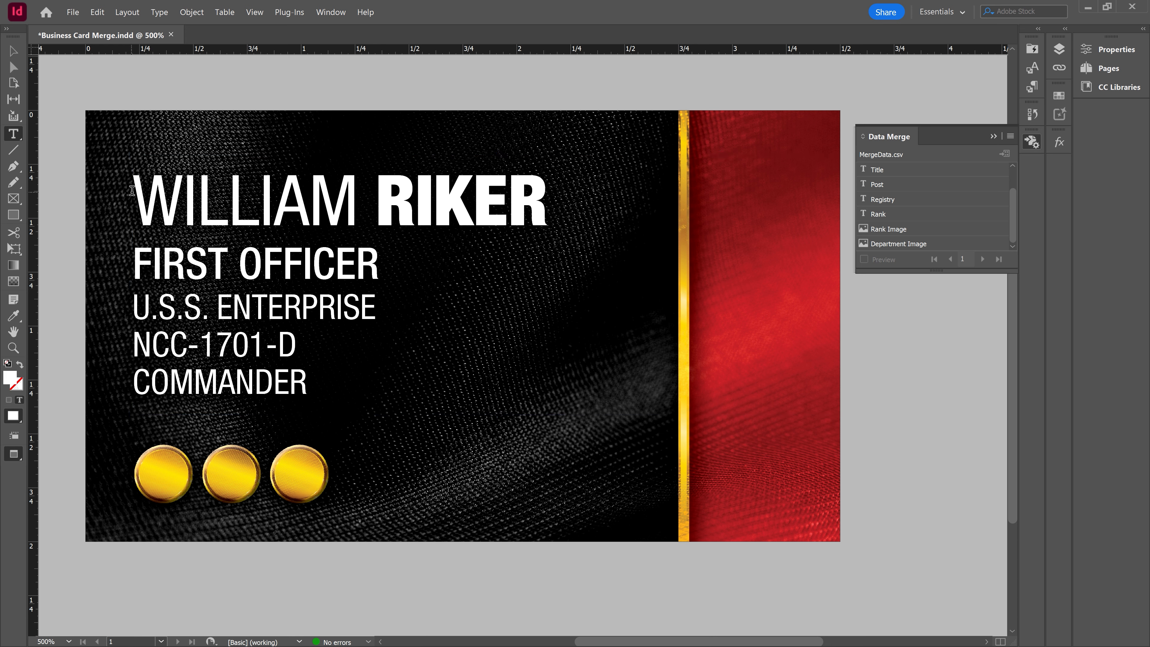
{"action": "left_click_drag", "start_coordinate": [132, 195], "coordinate": [346, 200]}
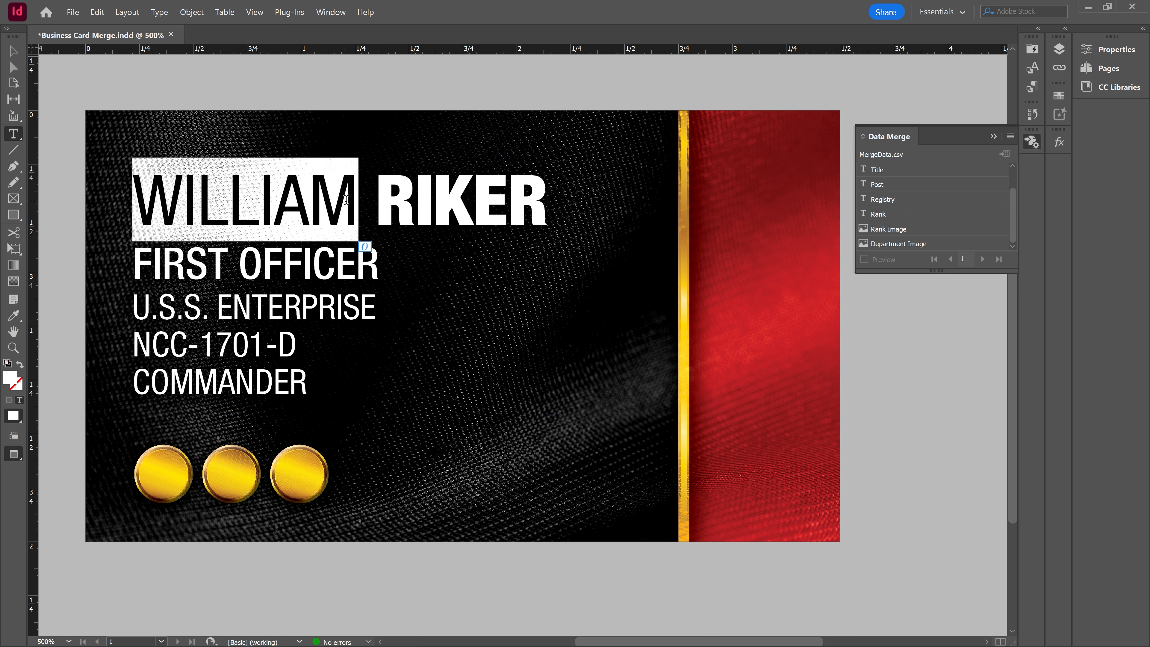
{"action": "scroll", "coordinate": [965, 202], "scroll_direction": "up", "scroll_amount": 2}
{"action": "left_click", "coordinate": [877, 169]}
{"action": "double_click", "coordinate": [461, 200]}
{"action": "left_click", "coordinate": [886, 186]}
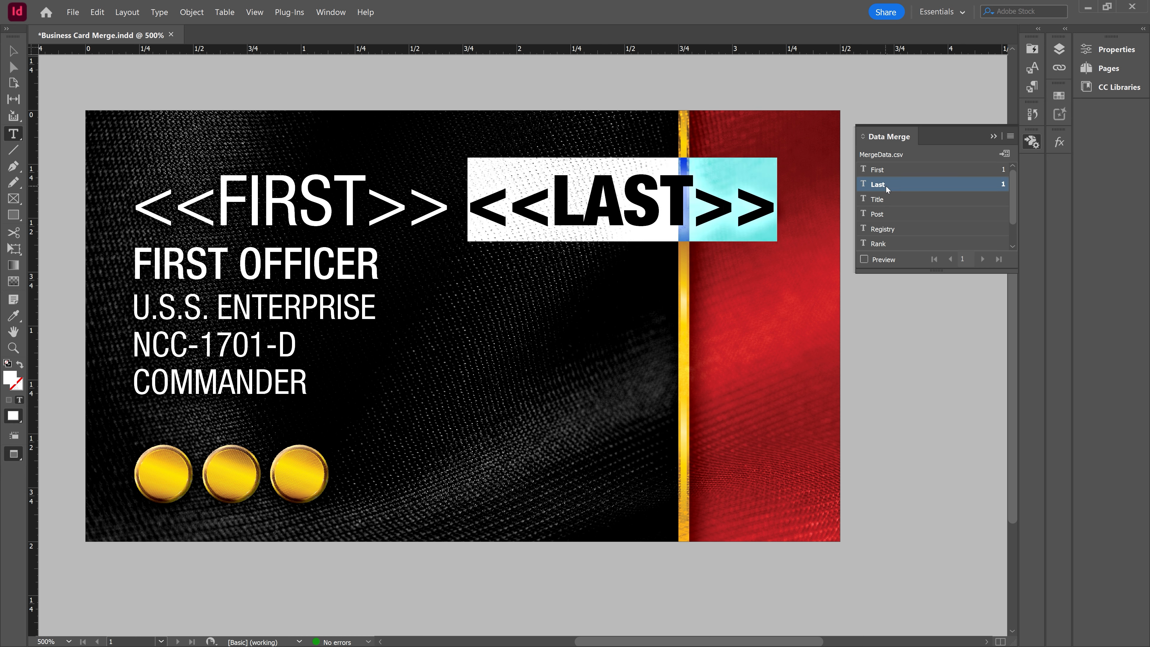
{"action": "left_click_drag", "start_coordinate": [132, 264], "coordinate": [376, 267]}
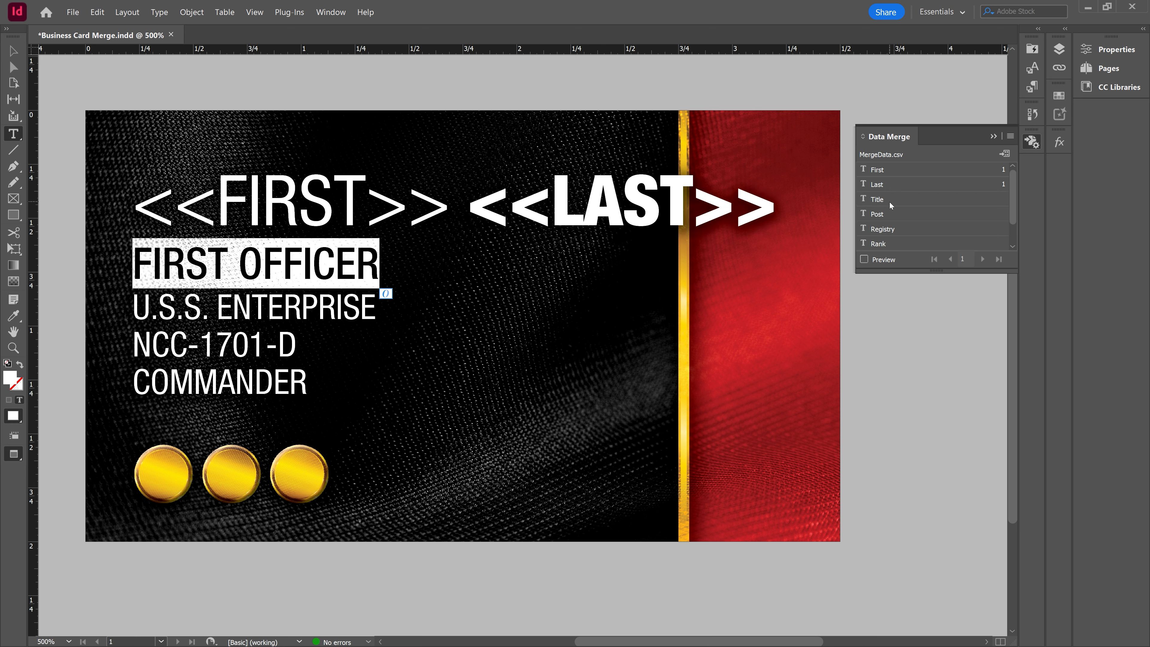
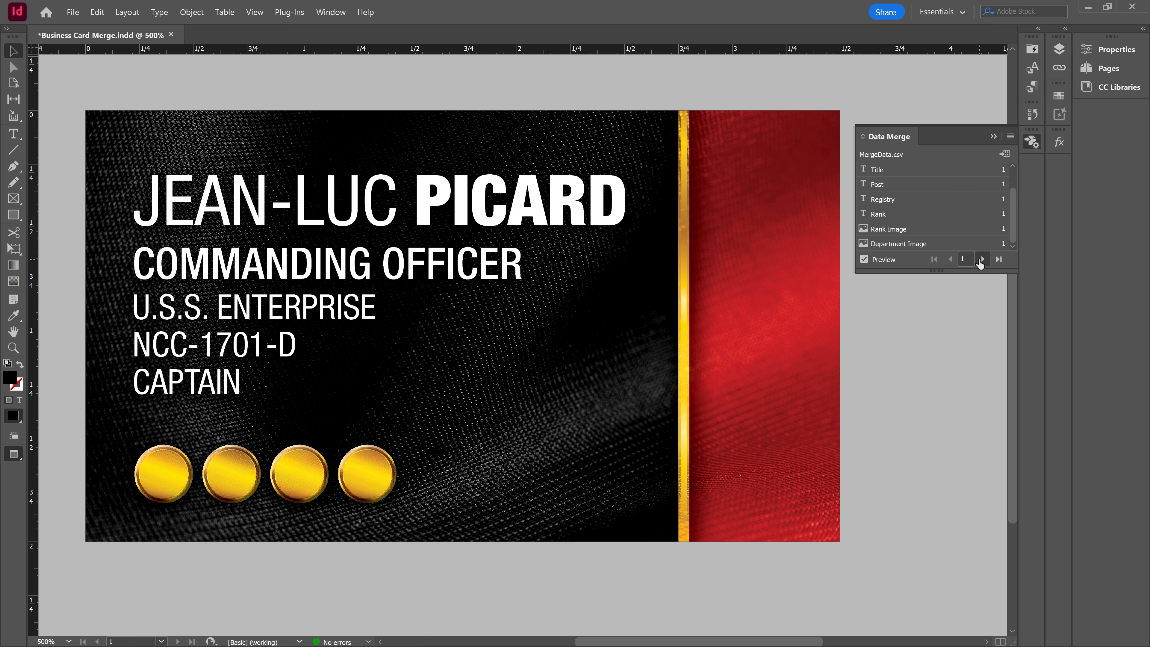
Step: Step through the previewed merge records from record 1 to record 13, checking the text, rank images and department images
{"action": "left_click", "coordinate": [980, 260]}
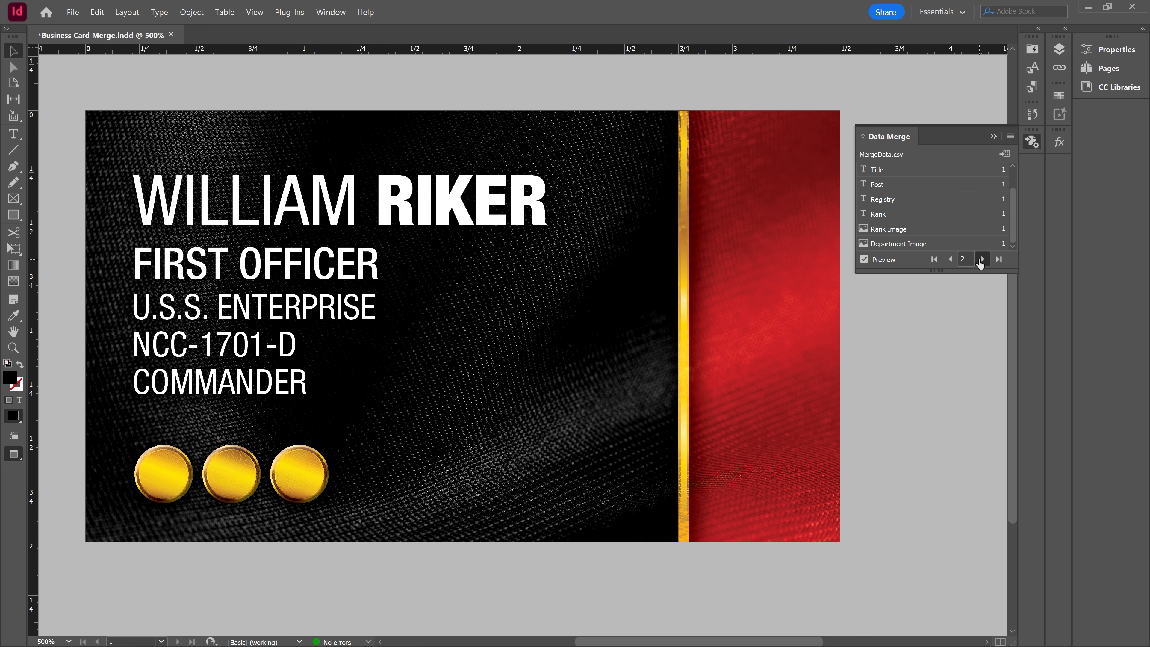
{"action": "left_click", "coordinate": [980, 260]}
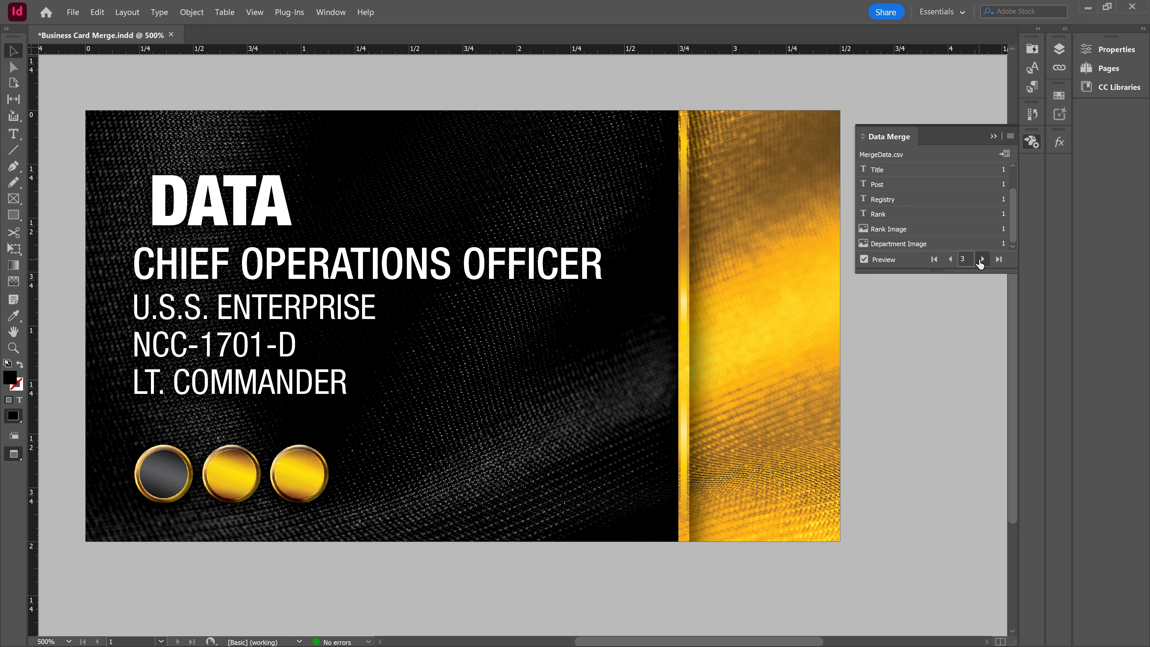
{"action": "left_click", "coordinate": [980, 260]}
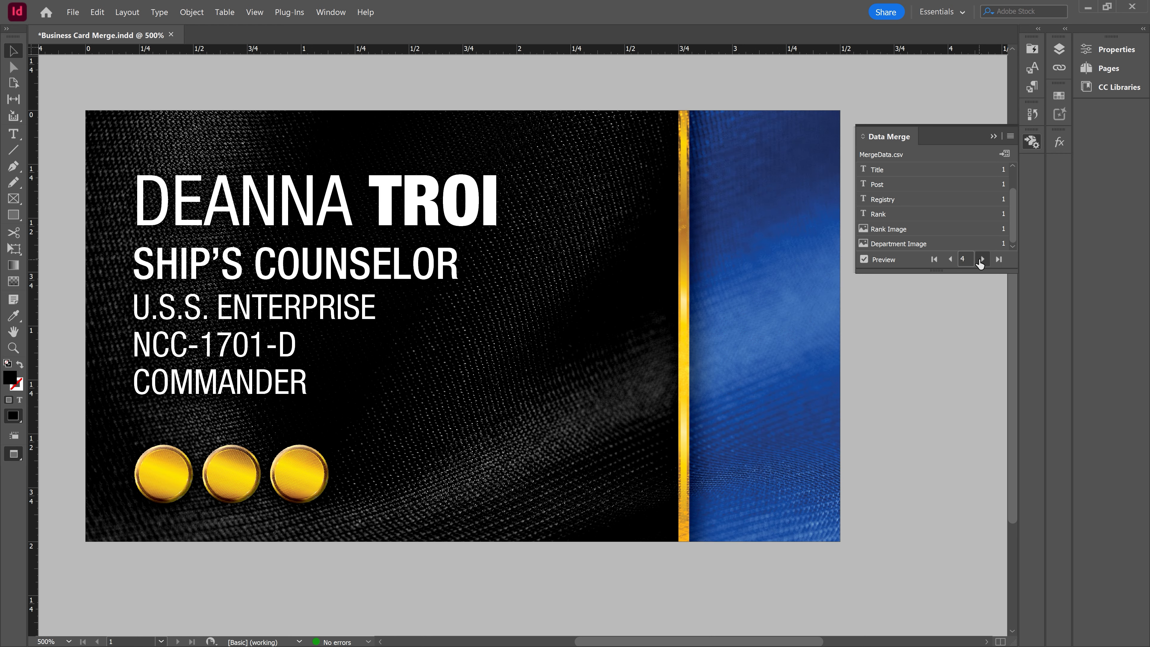
{"action": "left_click", "coordinate": [980, 259]}
{"action": "left_click", "coordinate": [981, 260]}
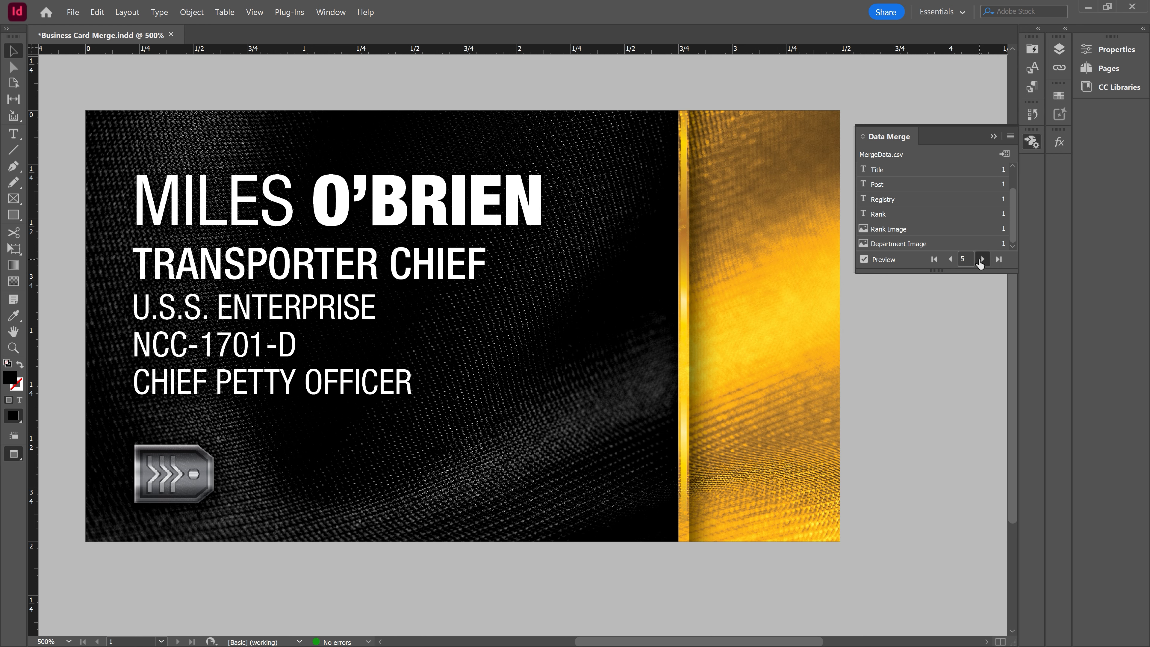
{"action": "left_click", "coordinate": [981, 259]}
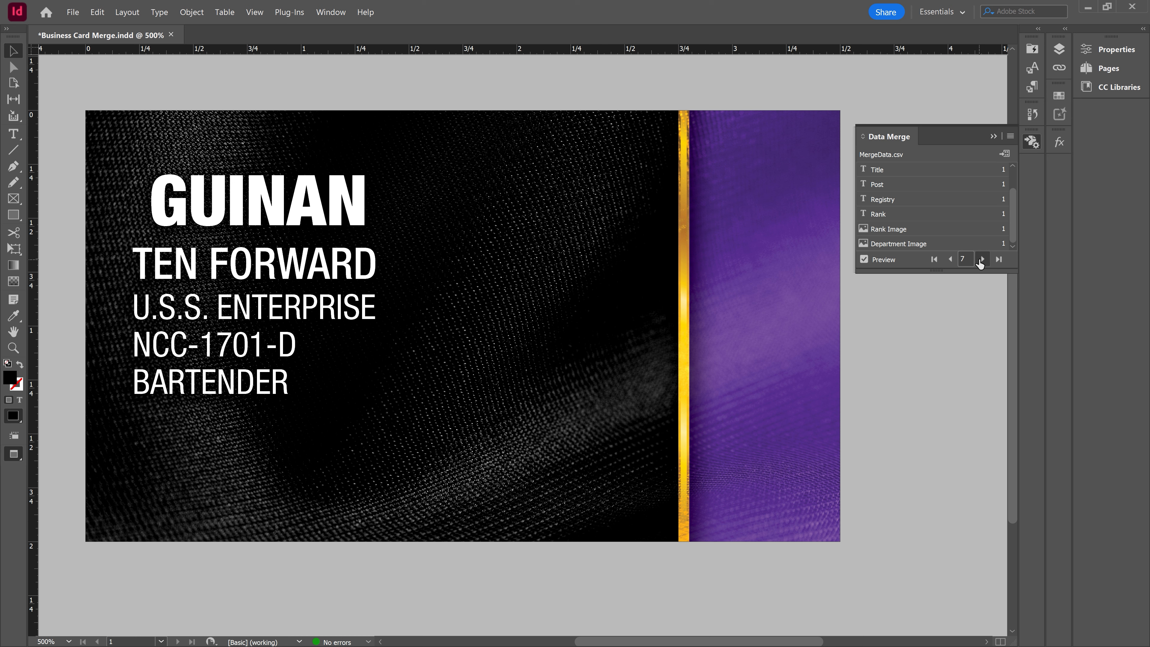
{"action": "left_click", "coordinate": [980, 260]}
{"action": "left_click", "coordinate": [981, 260]}
{"action": "left_click", "coordinate": [980, 260]}
{"action": "left_click", "coordinate": [981, 260]}
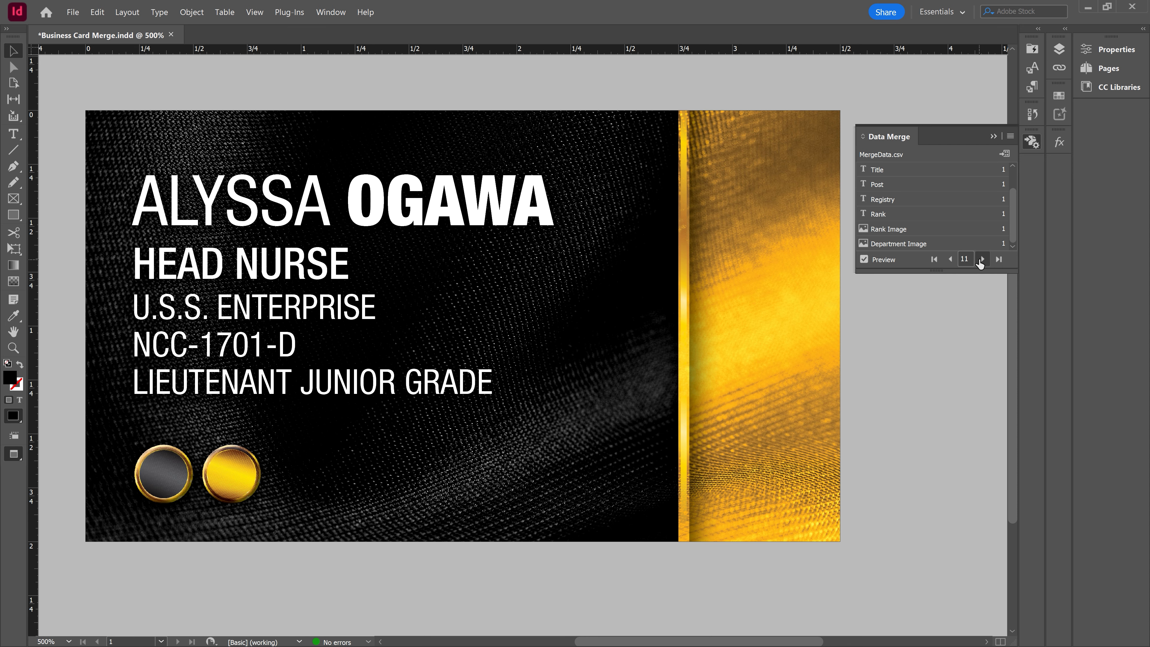
{"action": "left_click", "coordinate": [980, 260]}
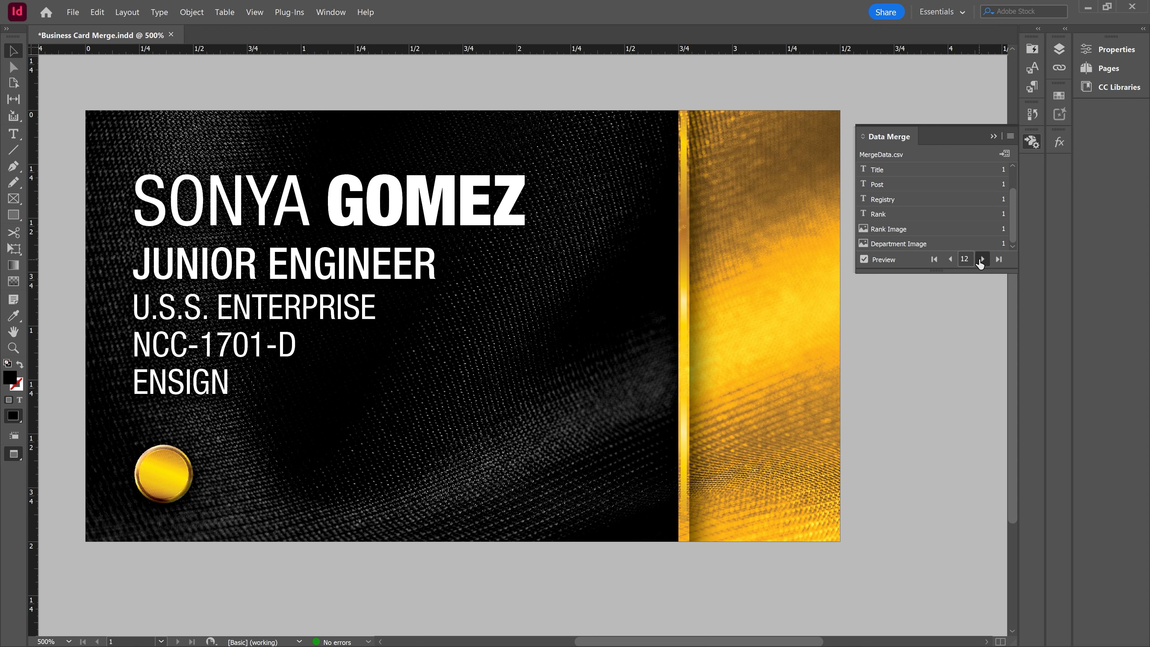
{"action": "left_click", "coordinate": [980, 259]}
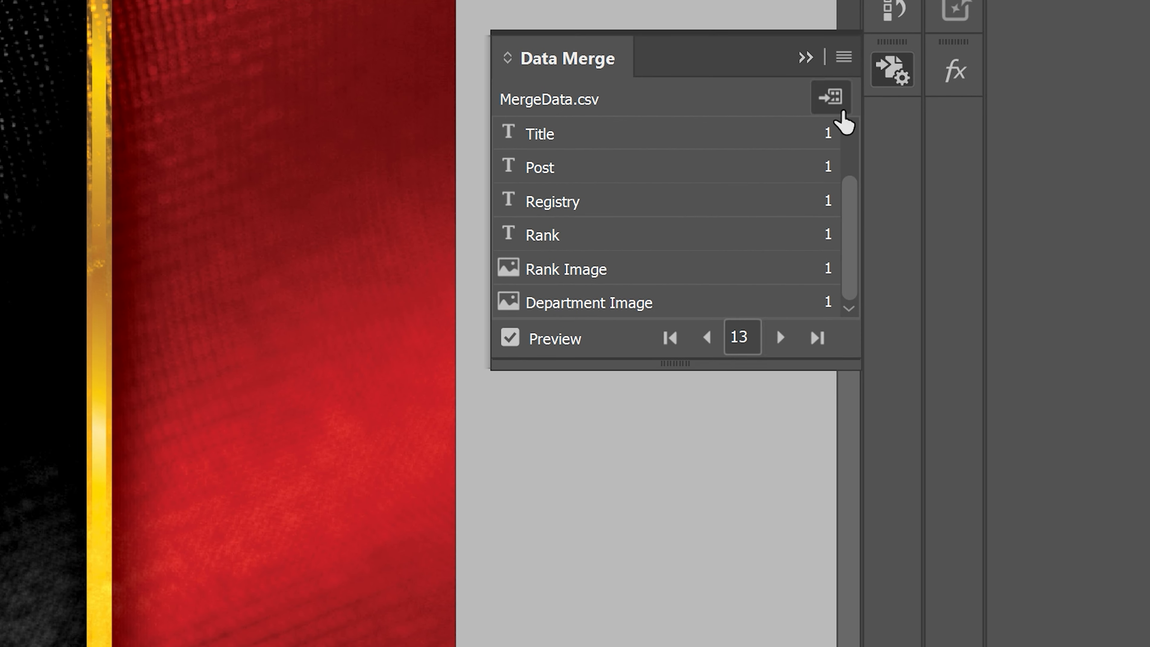
Step: Create a merged document from all records with a single record per page, and display its page 3
{"action": "left_click", "coordinate": [838, 108]}
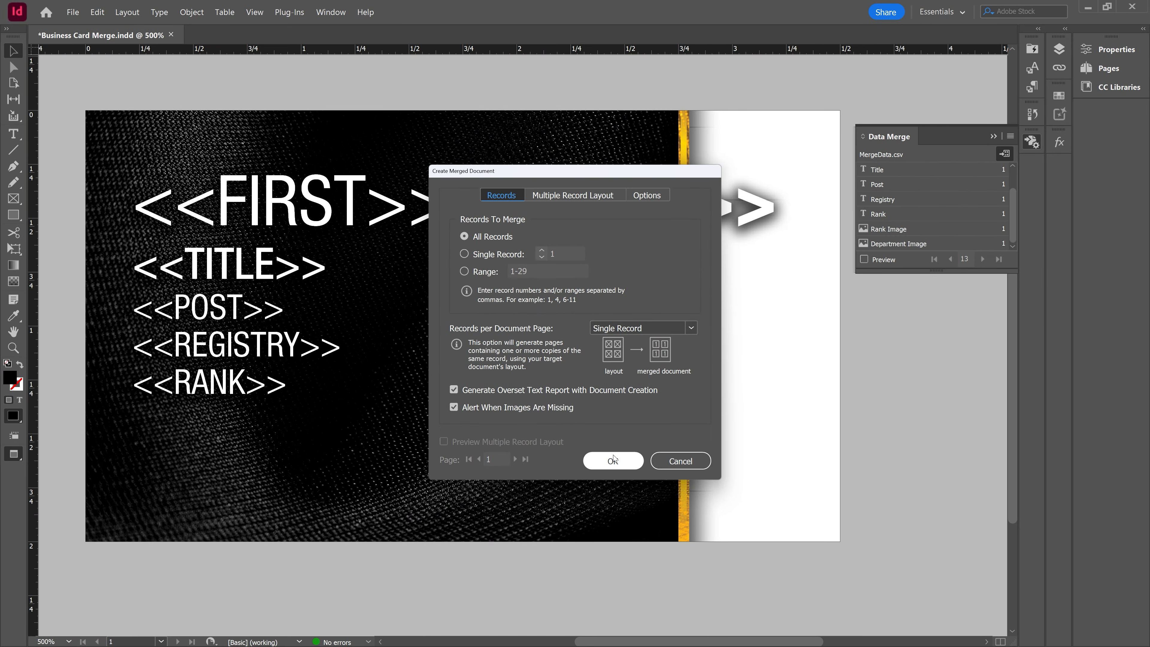
{"action": "left_click", "coordinate": [613, 459]}
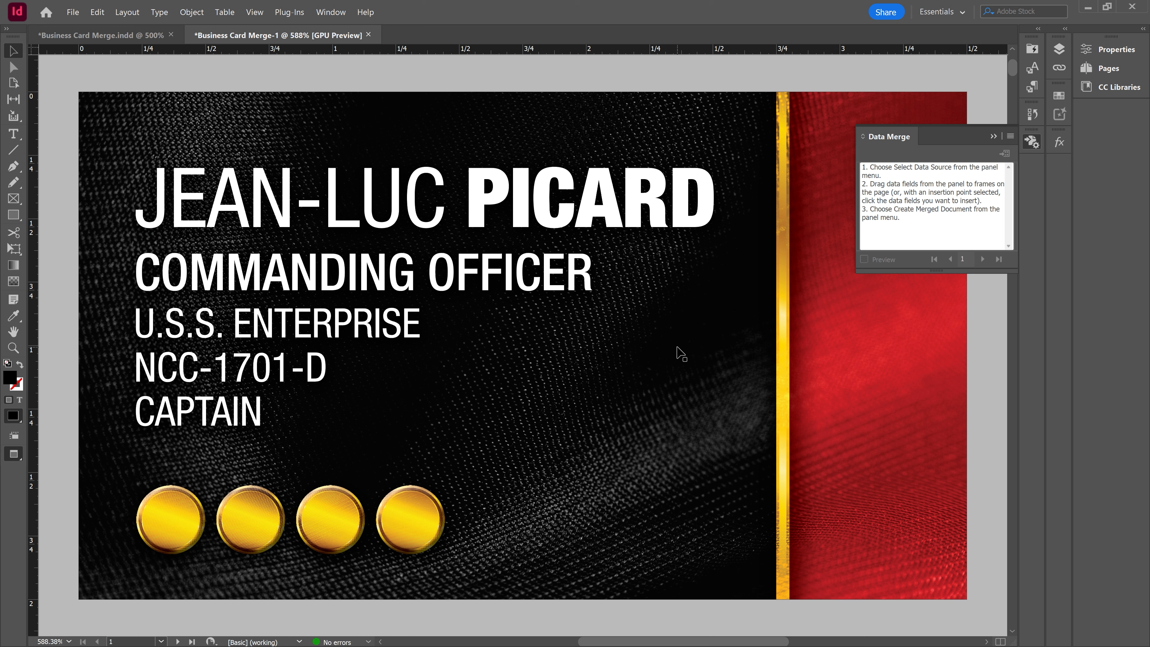
{"action": "left_click", "coordinate": [1080, 70]}
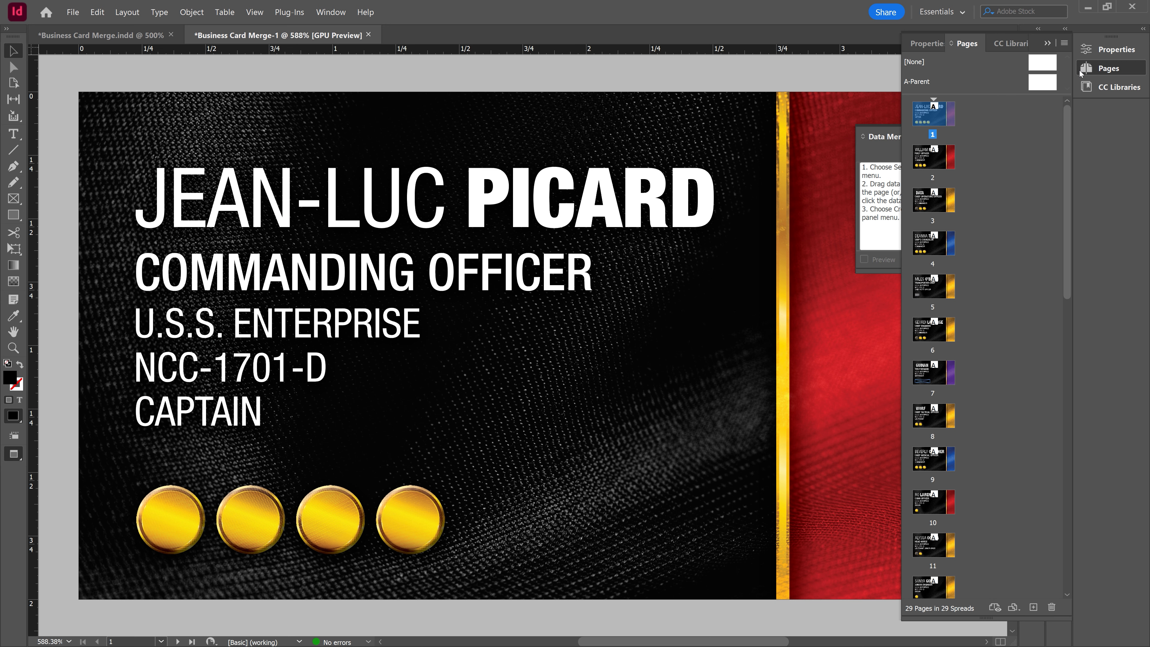
{"action": "double_click", "coordinate": [940, 209]}
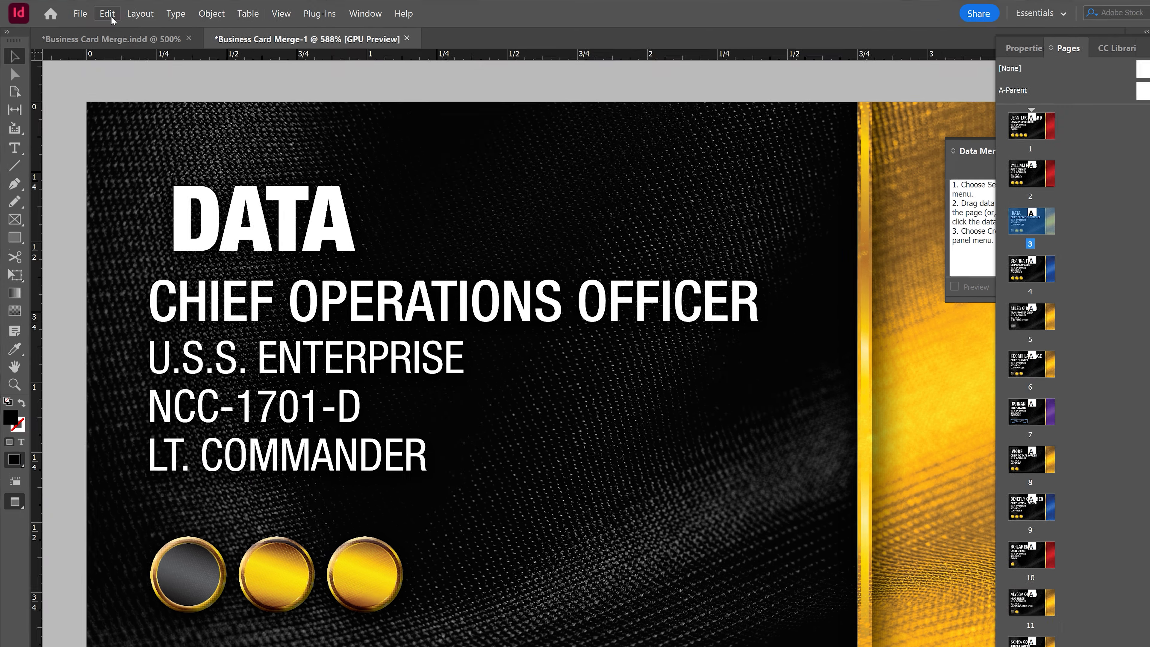
Step: Remove leading spaces across the document by GREP-replacing beginning of paragraph (^) plus a space with nothing, and check pages 7 and 8
{"action": "left_click", "coordinate": [98, 11]}
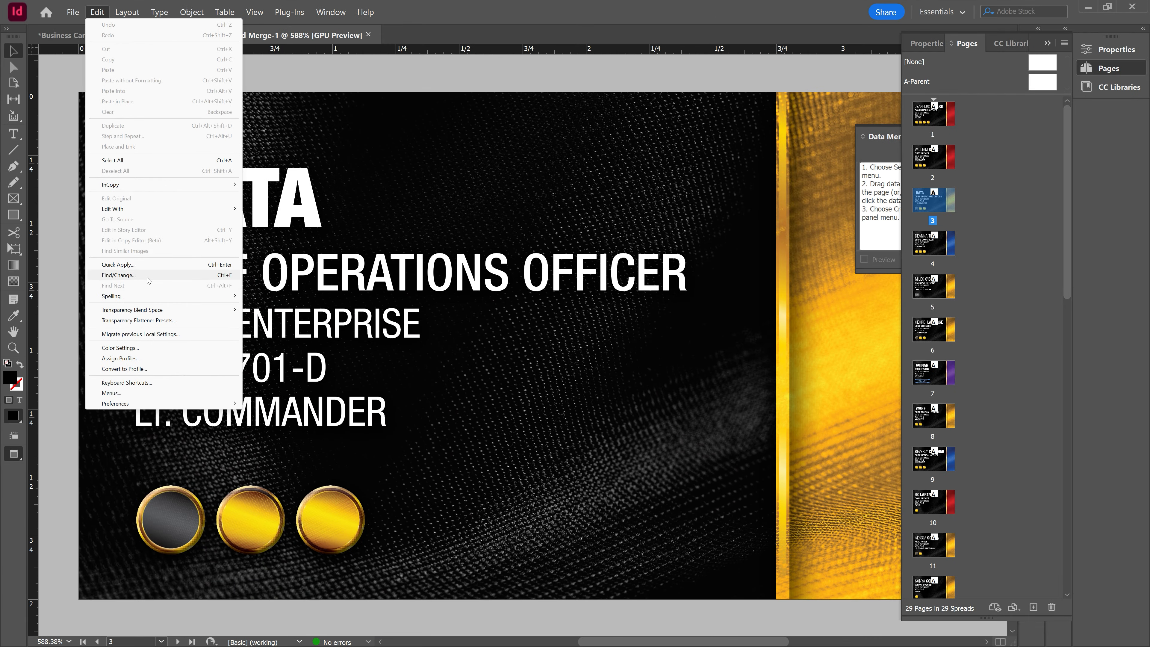
{"action": "left_click", "coordinate": [147, 277]}
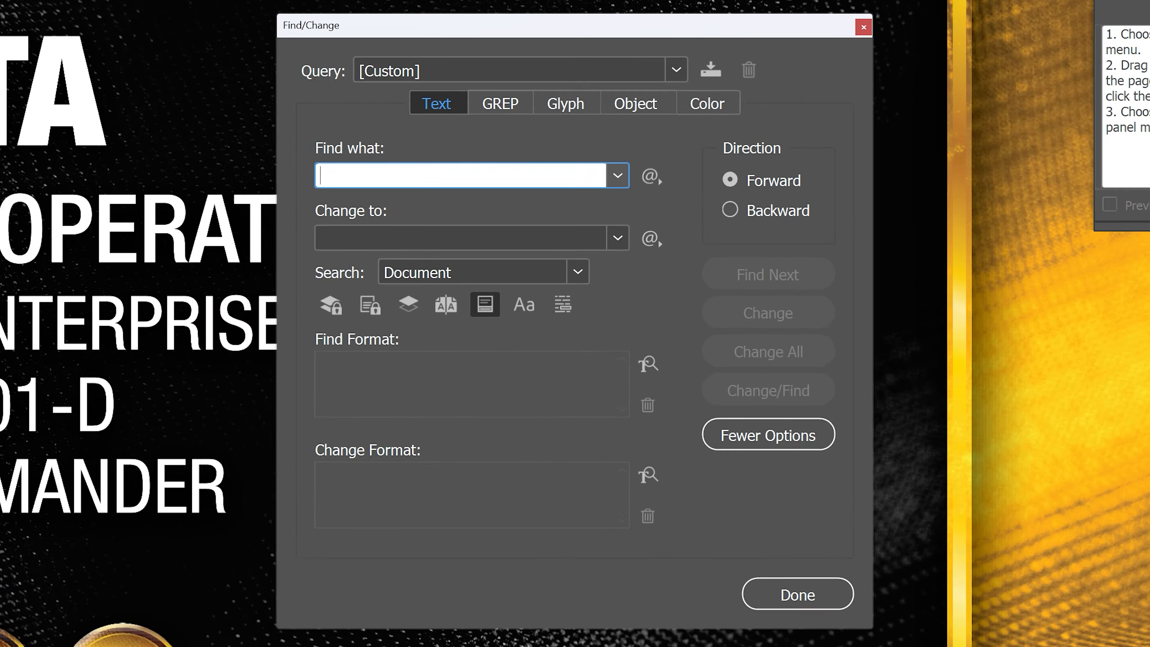
{"action": "left_click", "coordinate": [492, 109]}
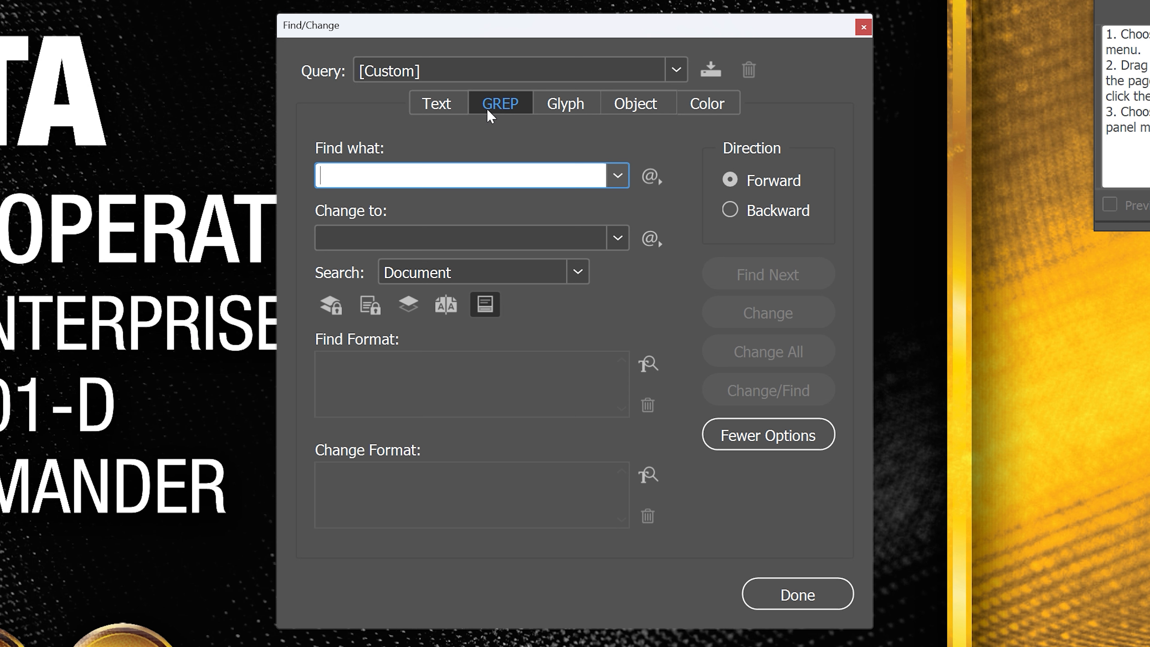
{"action": "left_click", "coordinate": [652, 176]}
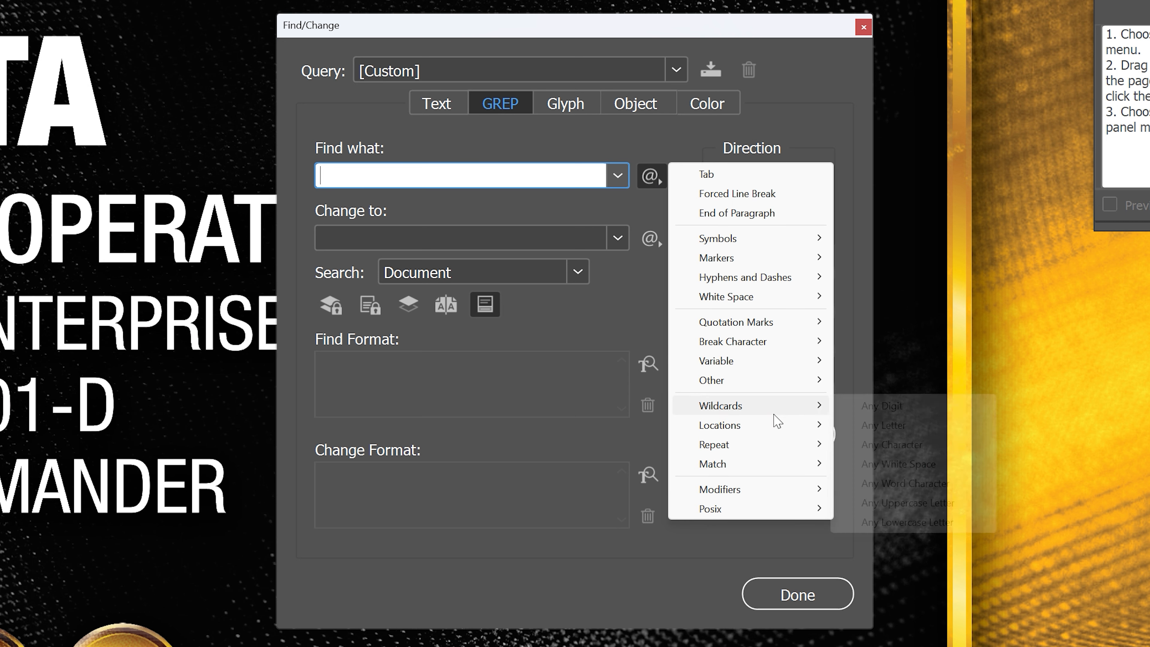
{"action": "mouse_move", "coordinate": [775, 429]}
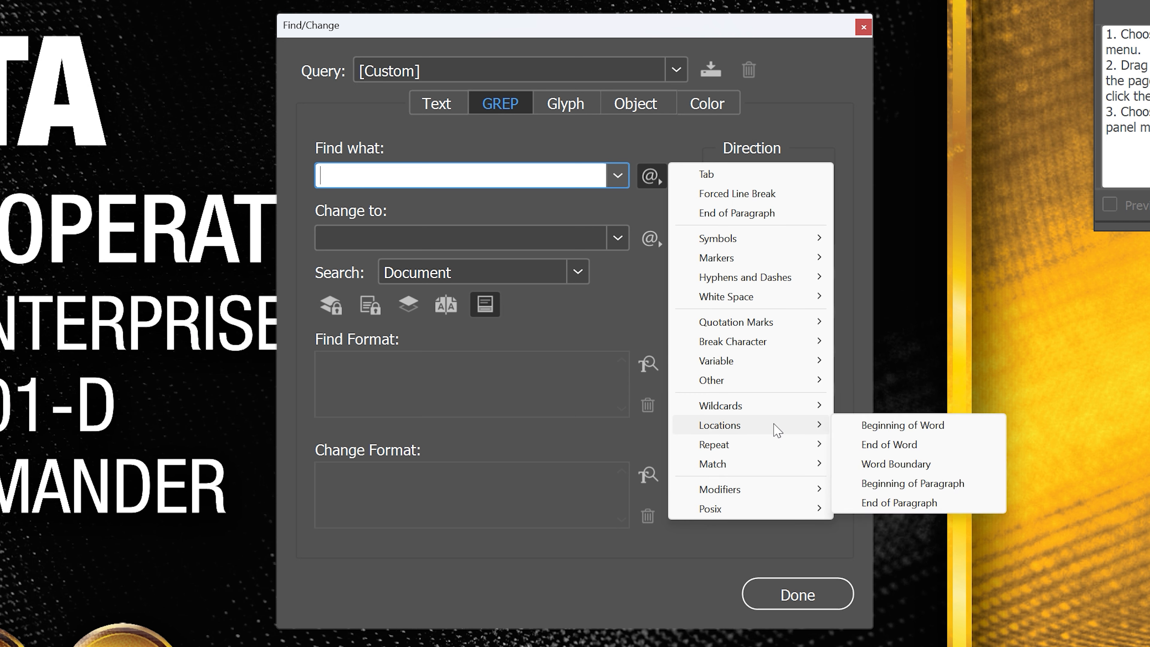
{"action": "left_click", "coordinate": [889, 484]}
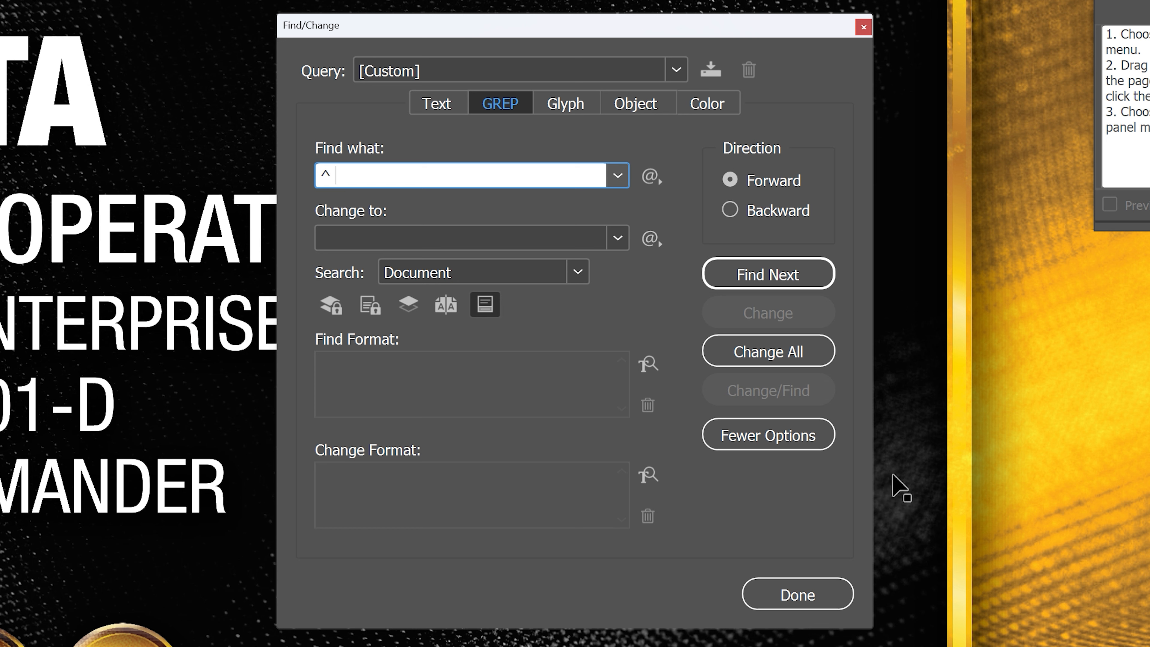
{"action": "left_click", "coordinate": [824, 362]}
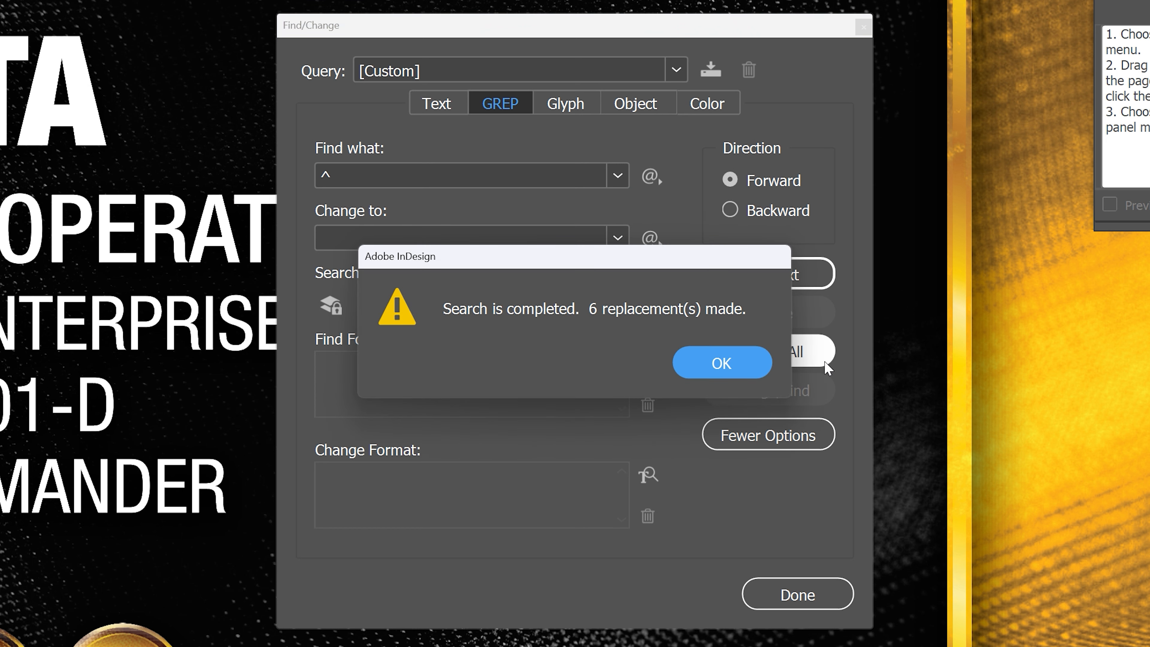
{"action": "left_click", "coordinate": [749, 371]}
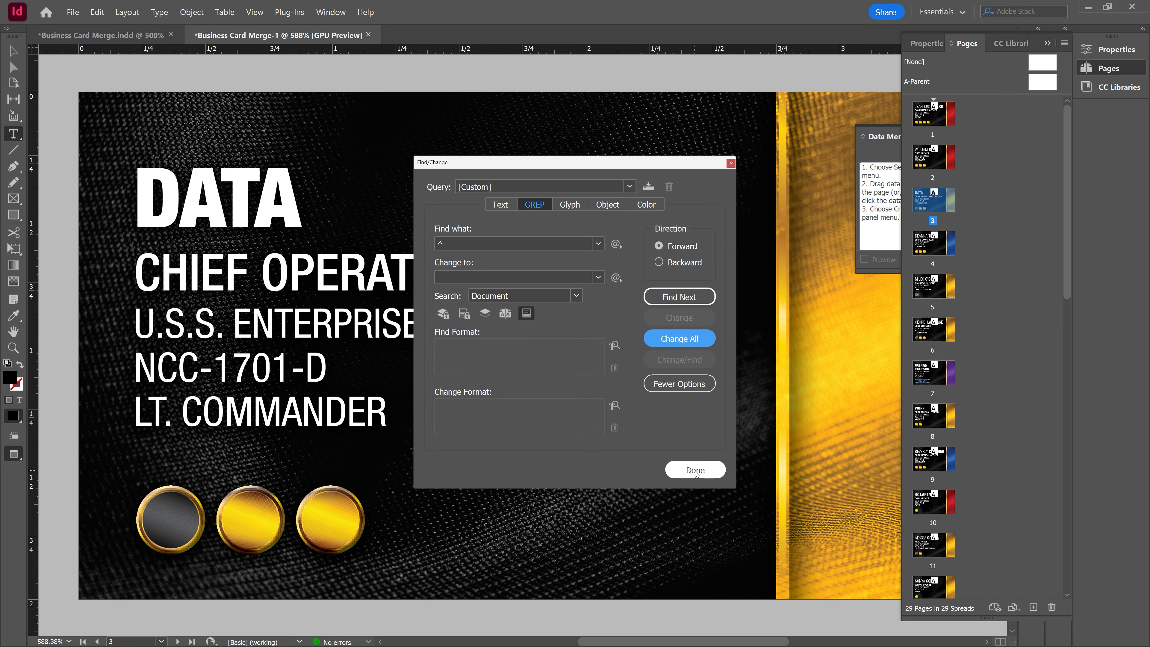
{"action": "left_click", "coordinate": [695, 471]}
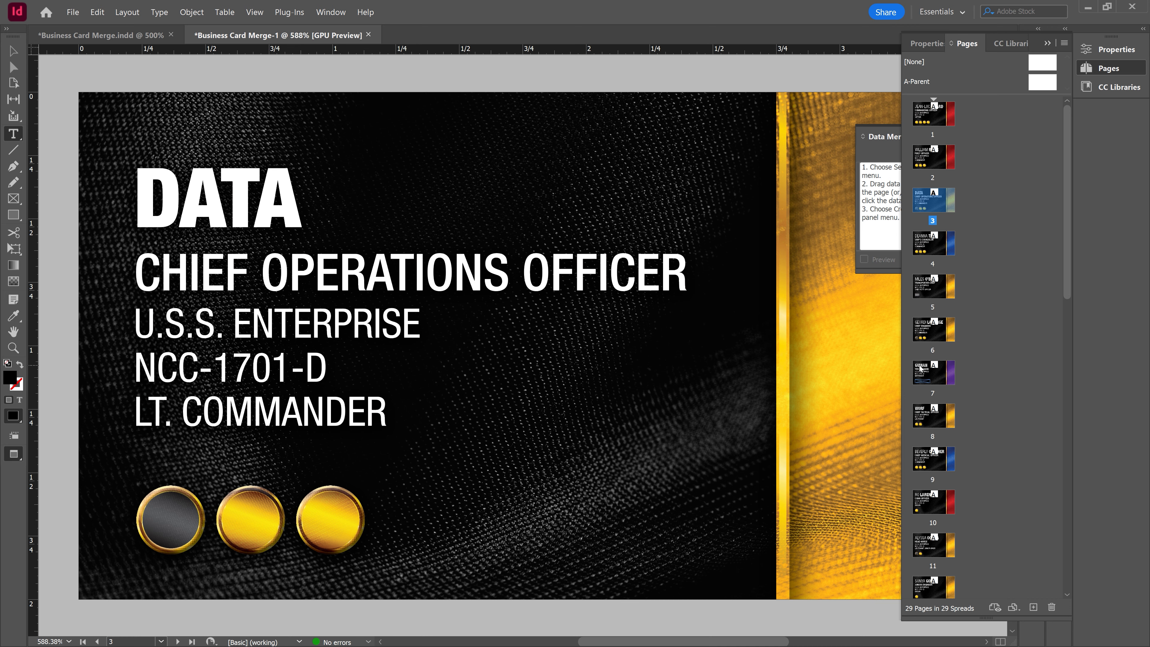
{"action": "double_click", "coordinate": [933, 372]}
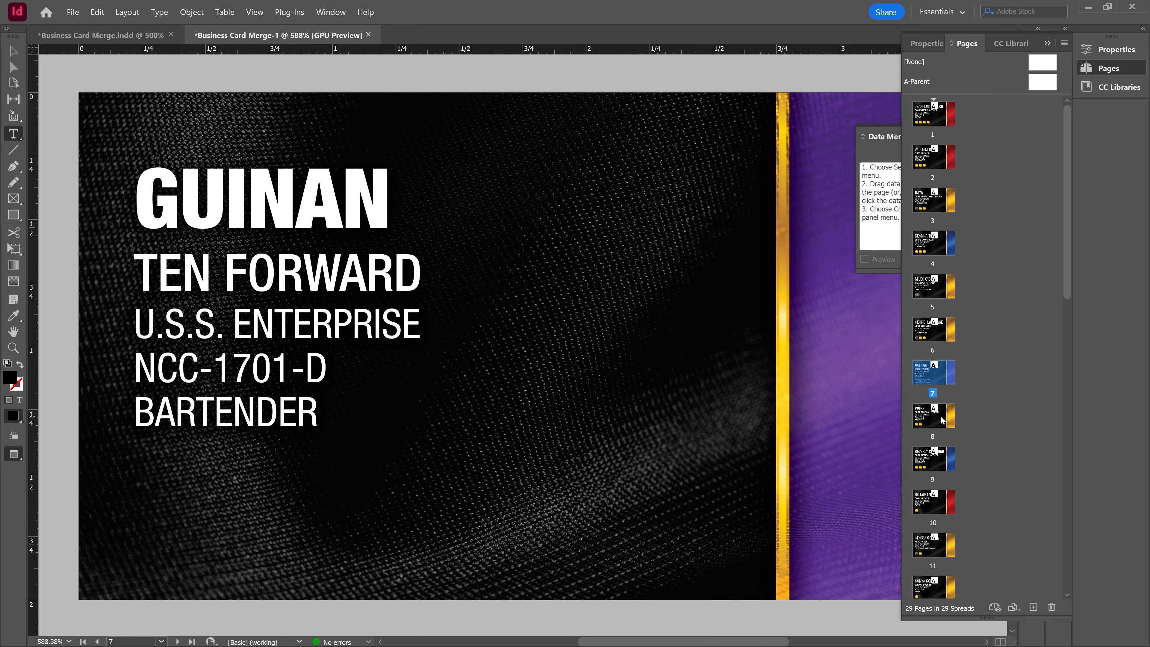
{"action": "double_click", "coordinate": [939, 420]}
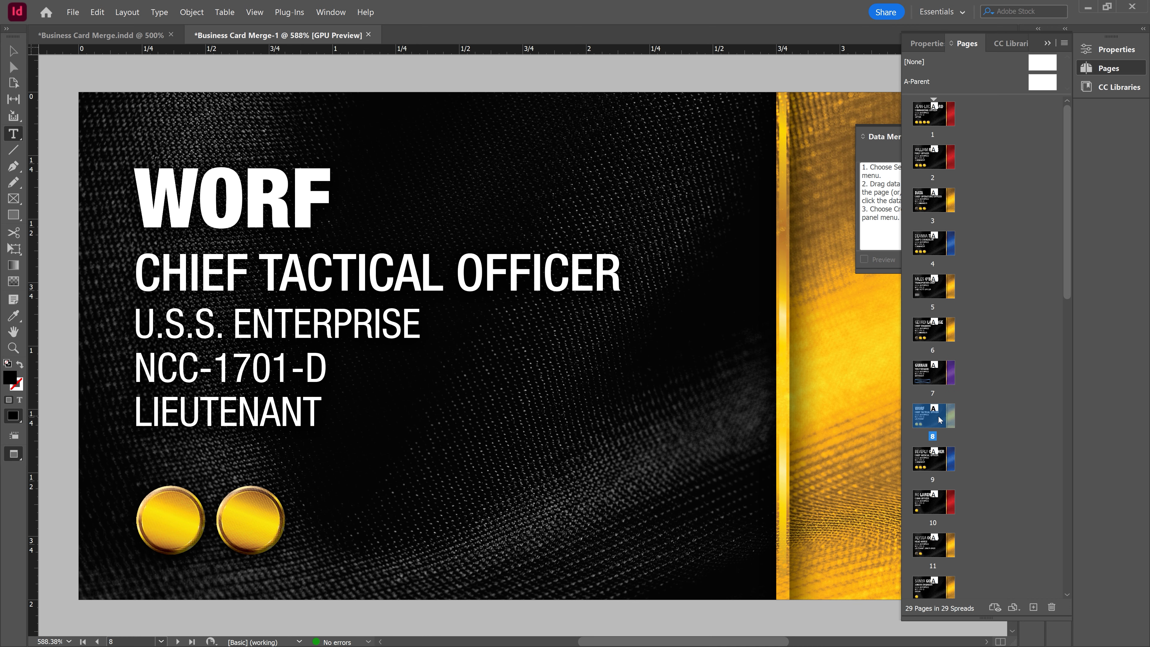